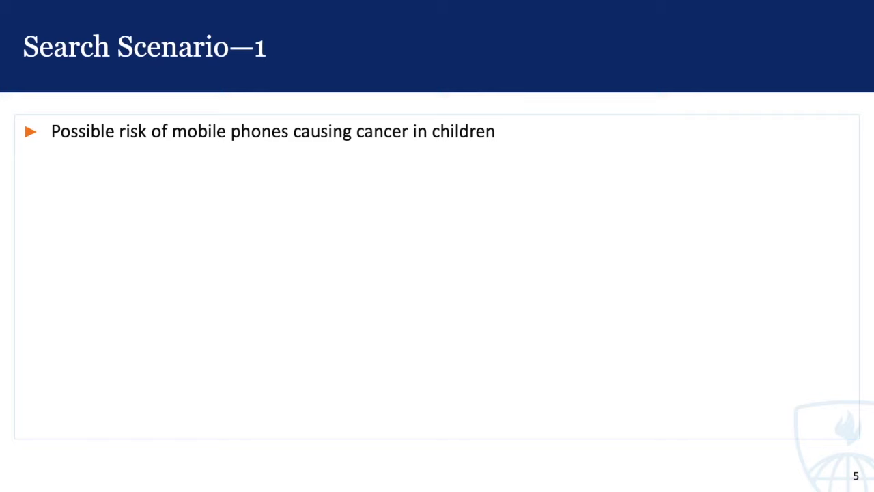
- Advance the lecture slides to Search Scenario—2
key(Right)
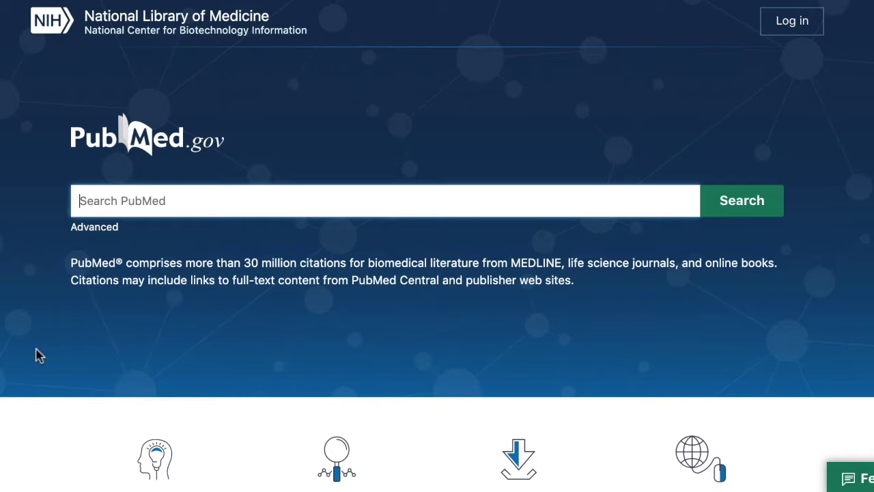
- Search PubMed for cancer children mobile phones
text(cancer children)
text( mobile phones)
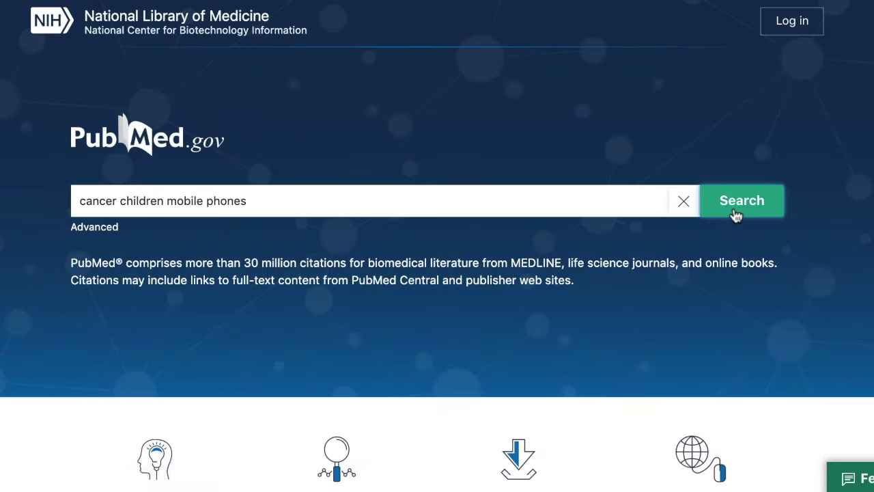
click(737, 215)
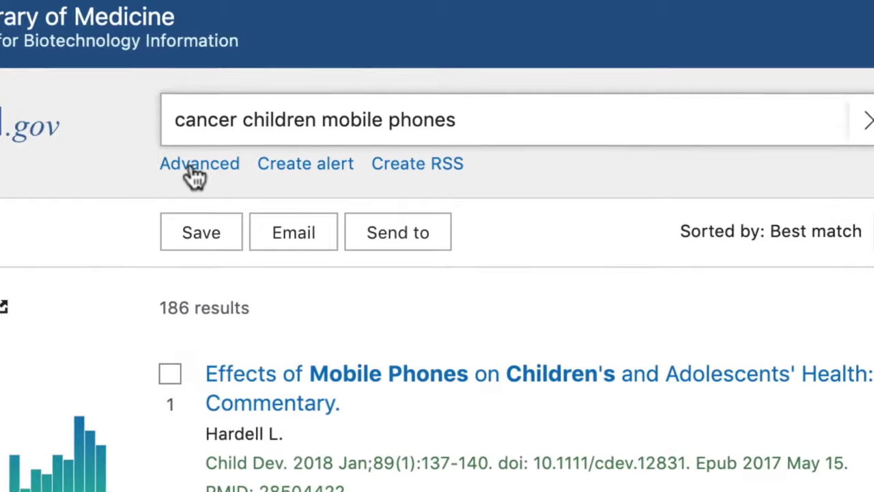
click(195, 174)
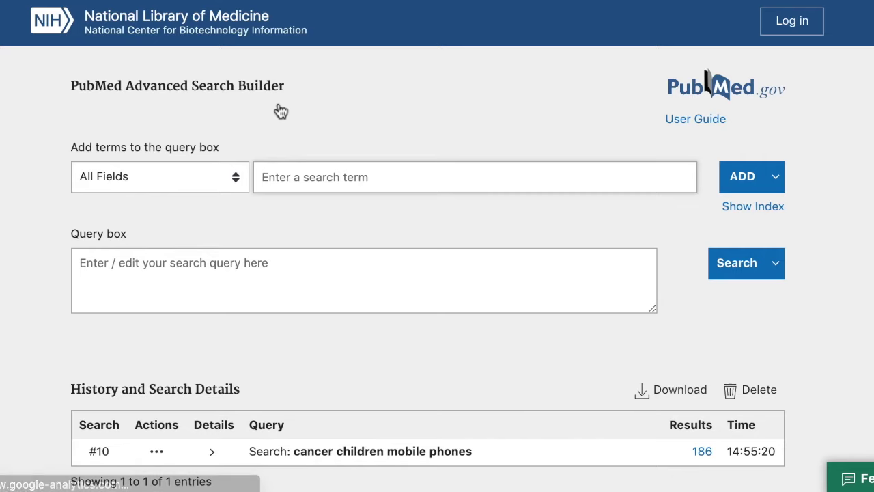
- Expand search #10 in the history to show its AND/OR query translation, then reveal the Boolean operators point
scroll(287, 328, down, 2)
scroll(287, 329, down, 5)
scroll(285, 328, down, 5)
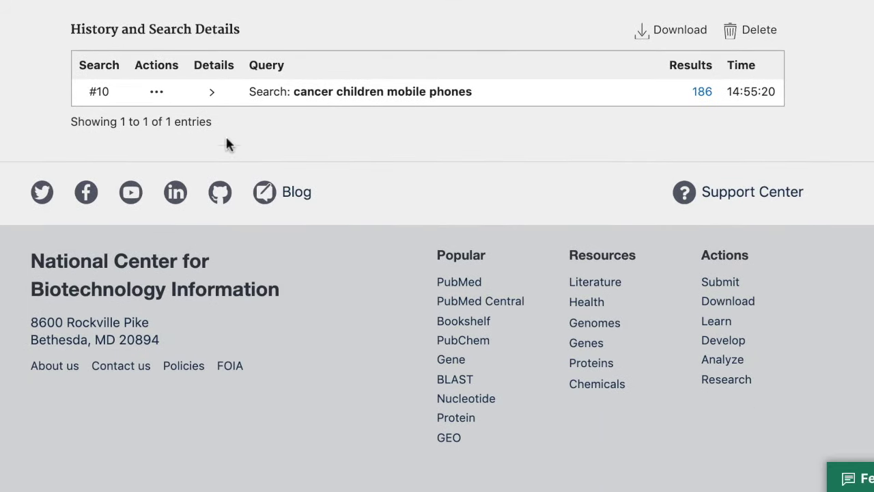
click(212, 92)
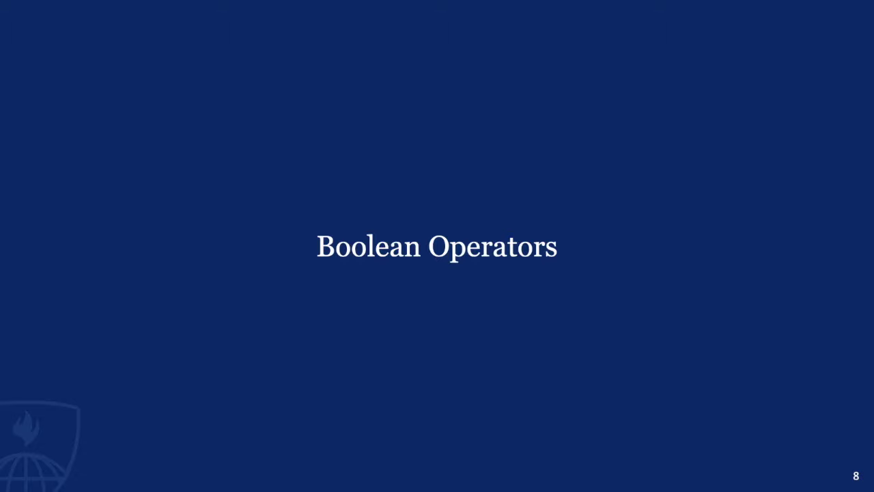
key(Right)
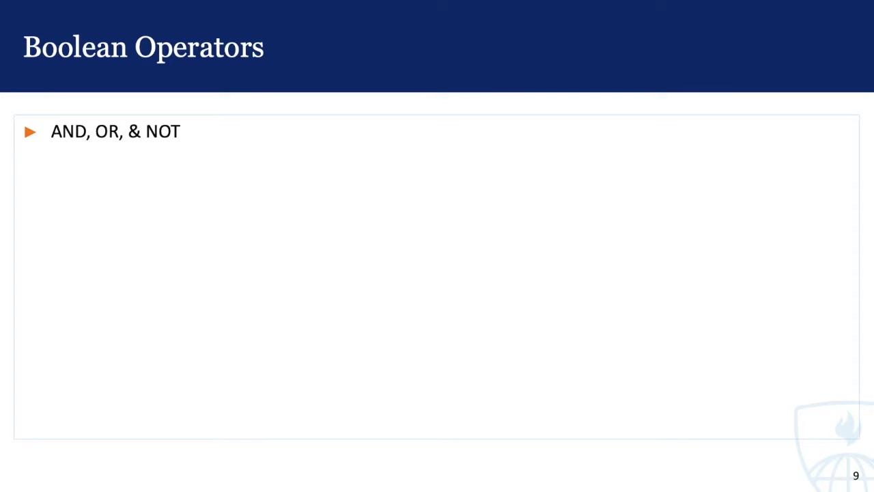
- Advance through the Combining Terms with AND slides to the point about including all three terms
key(Right)
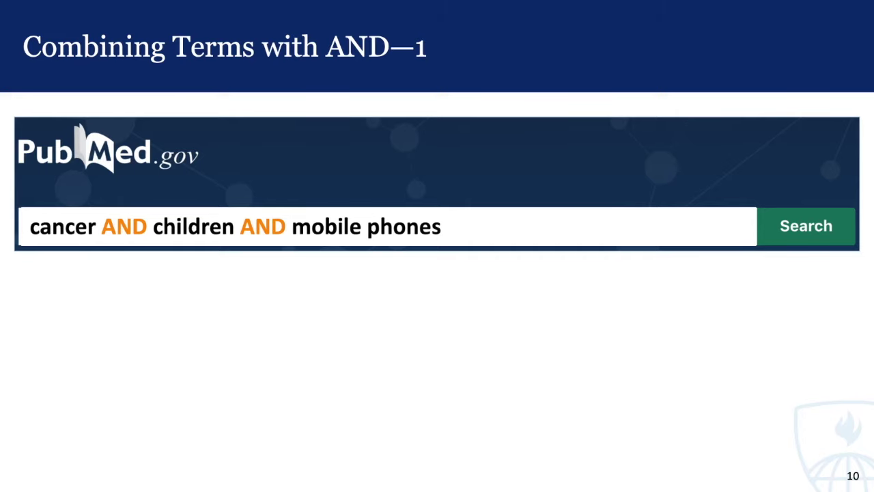
key(Right)
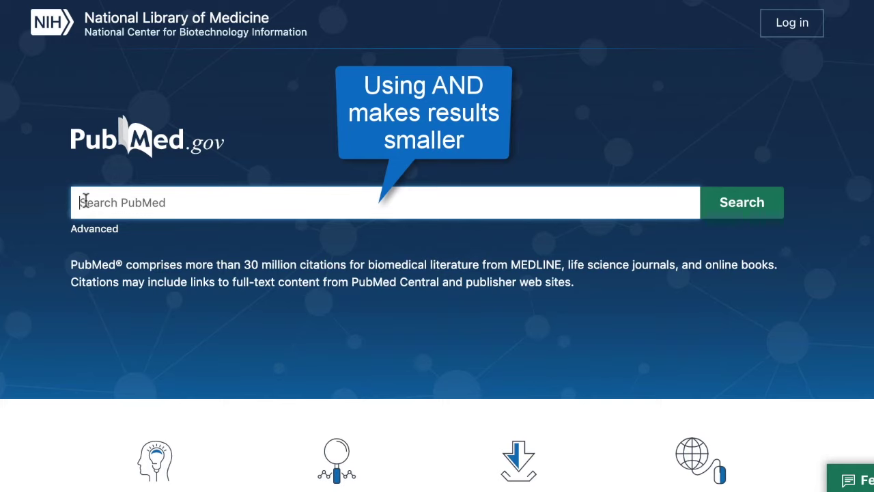
- Search cancer, then cancer AND children, then cancer AND children AND mobile phones, reaching 186 results
text(cancer)
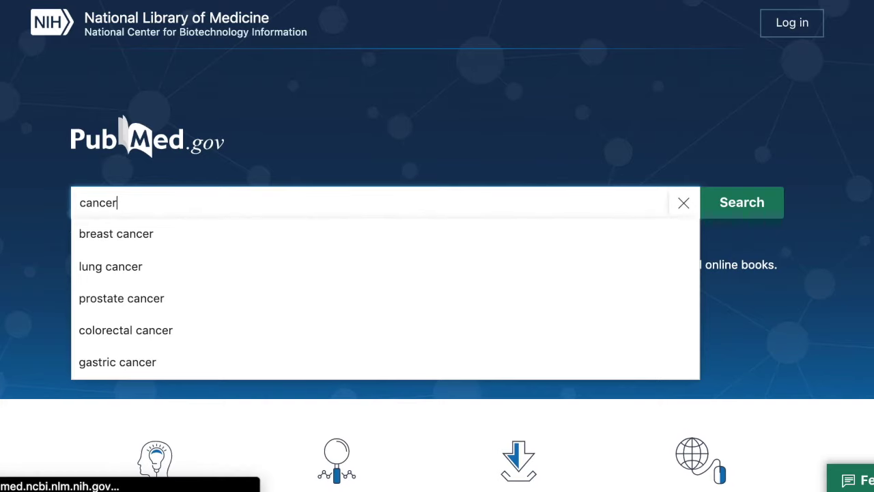
key(Return)
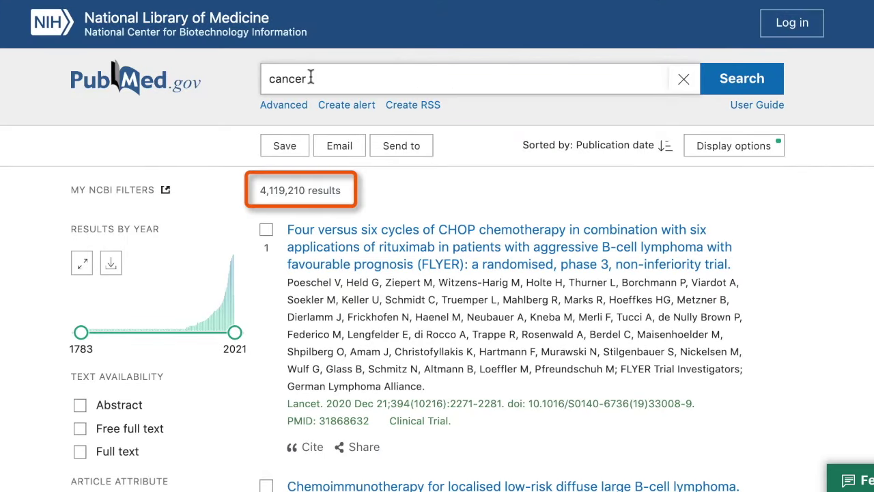
click(318, 78)
text(AND)
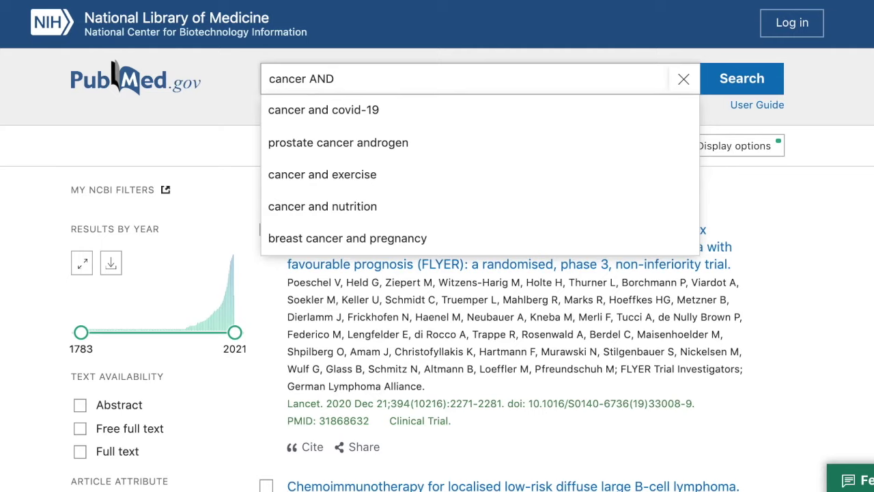
text( children)
key(Return)
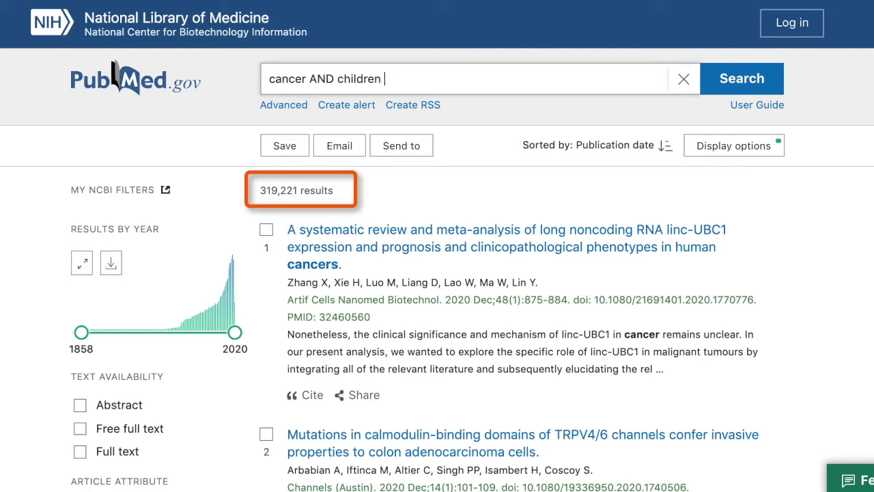
text(AND mobi)
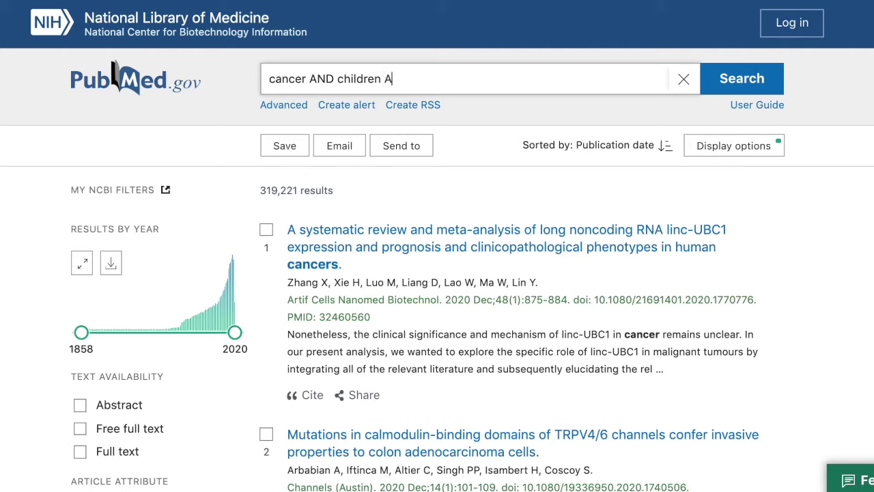
text(le phones)
key(Return)
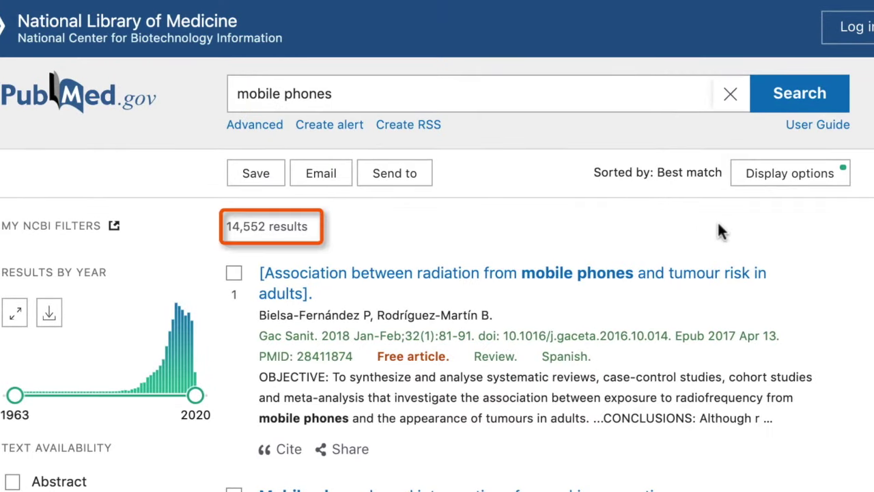
- Append OR smartphones OR cell phones to the mobile phones query and rerun it
click(410, 100)
text(OR smar)
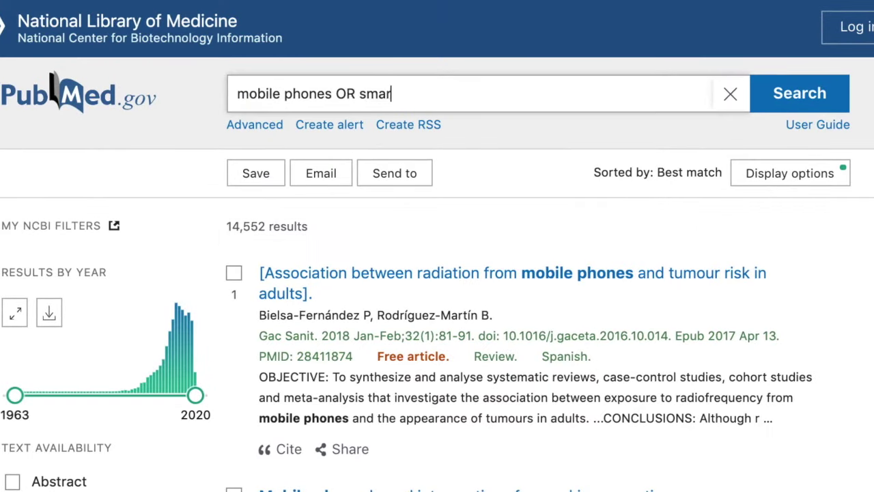
text(tphones OR cell phones)
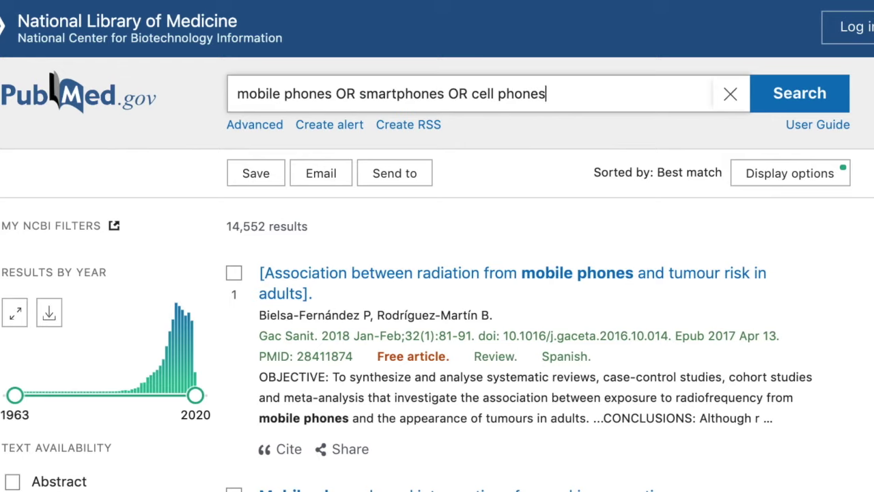
click(779, 93)
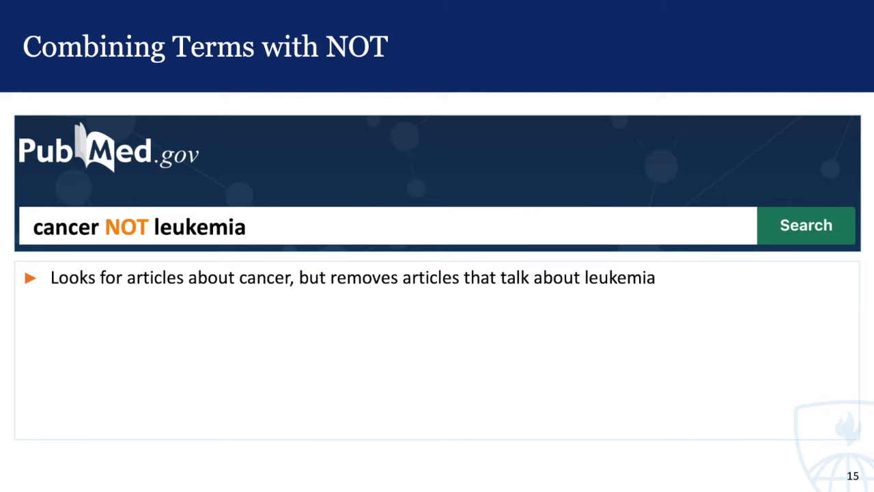
- Advance to the NOT caution slide and rerun cancer AND children AND mobile phones in PubMed
key(Right)
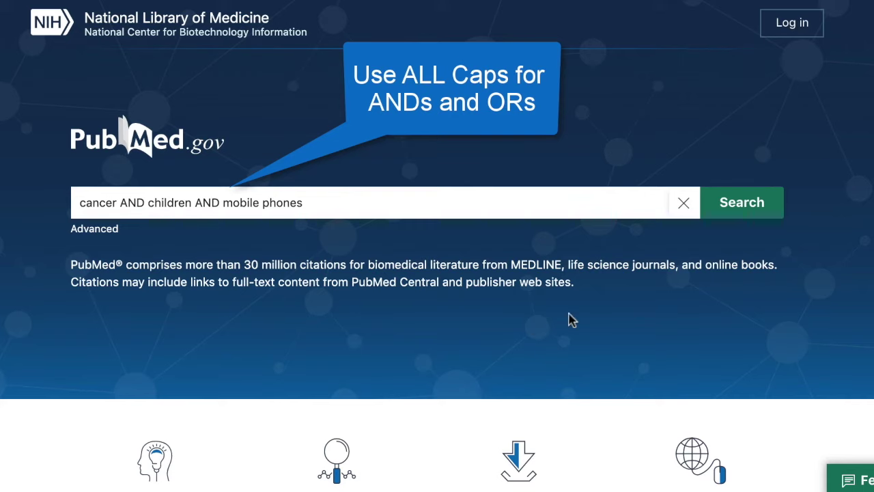
click(728, 216)
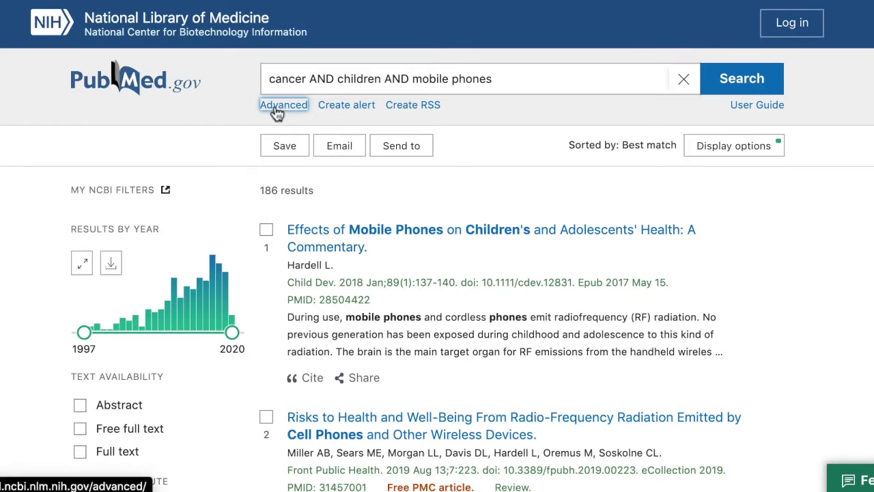
click(281, 113)
- Expand search #19's full query translation in the search history, showing 186 results
scroll(205, 355, down, 2)
click(212, 371)
scroll(204, 424, down, 3)
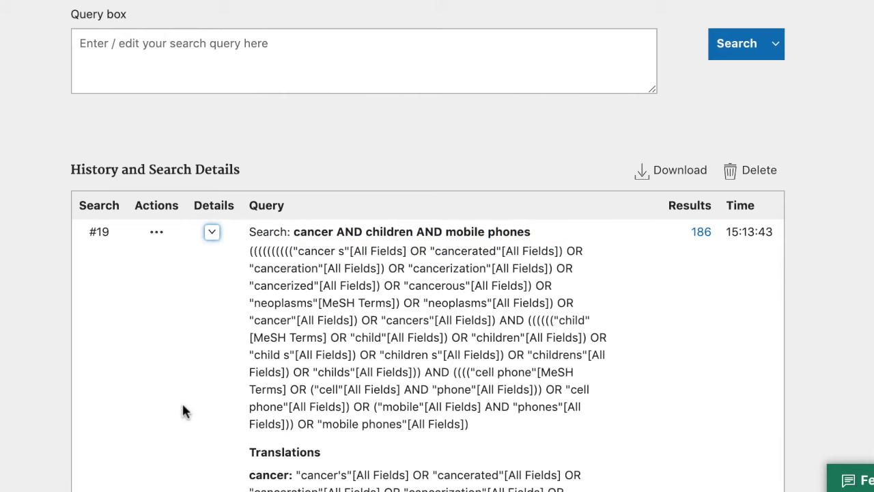
scroll(43, 131, up, 4)
scroll(42, 132, down, 1)
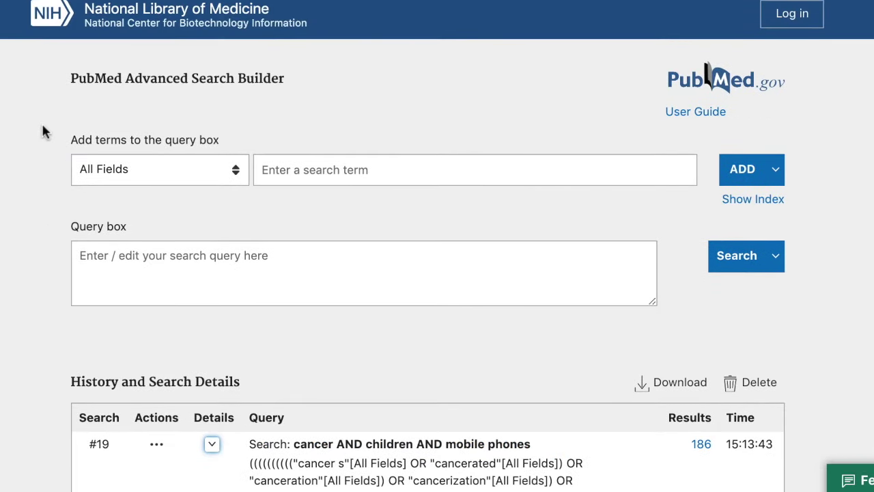
scroll(42, 131, up, 1)
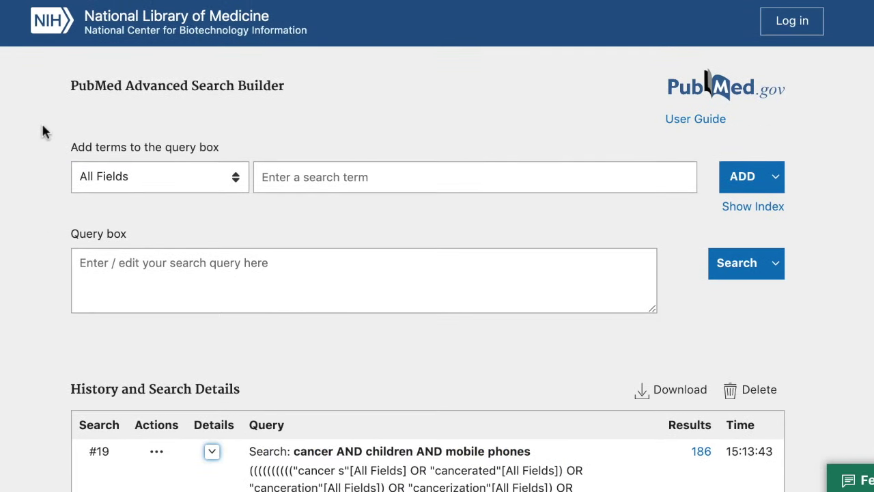
- From the PubMed home page, enter children AND cancer AND mobile phones OR smartphones OR cell phones
click(687, 92)
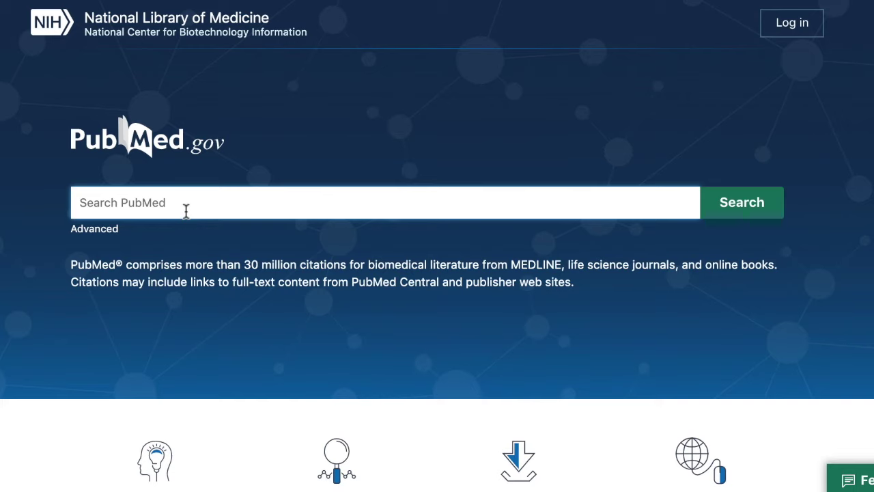
text(children AND cancer AND mobile phones)
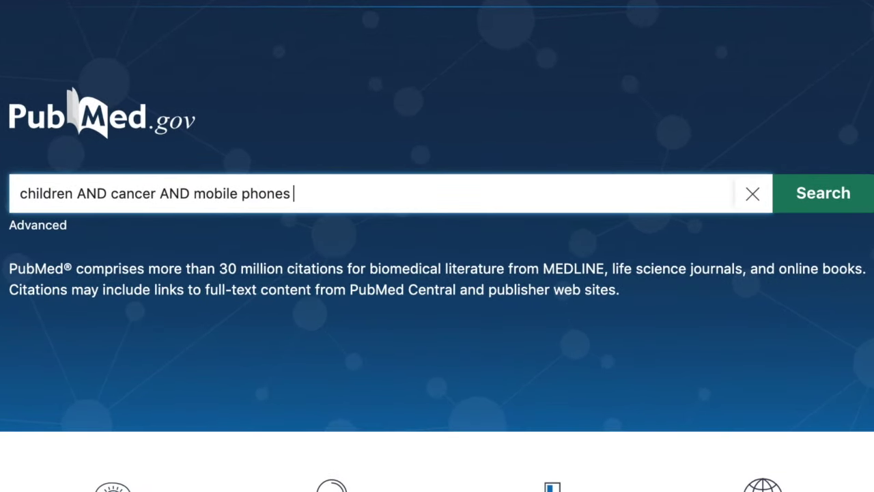
text( OR sm)
text(artphones OR cell pho)
text(nes)
- Run the un-nested children AND cancer phones query and browse its 23,560 results
click(812, 202)
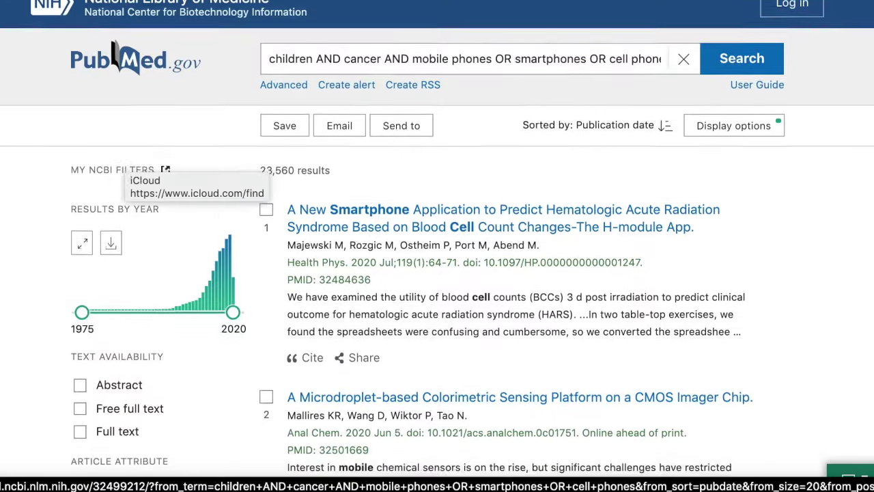
scroll(437, 273, down, 3)
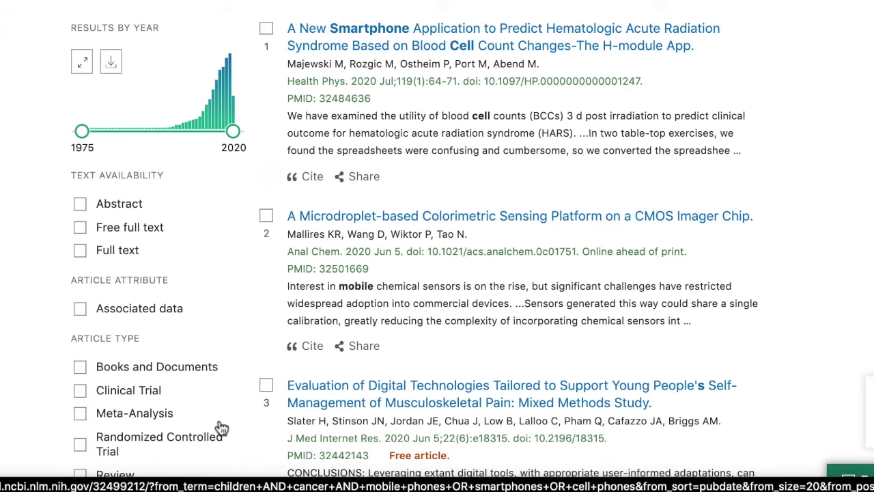
scroll(219, 313, up, 3)
scroll(220, 312, up, 1)
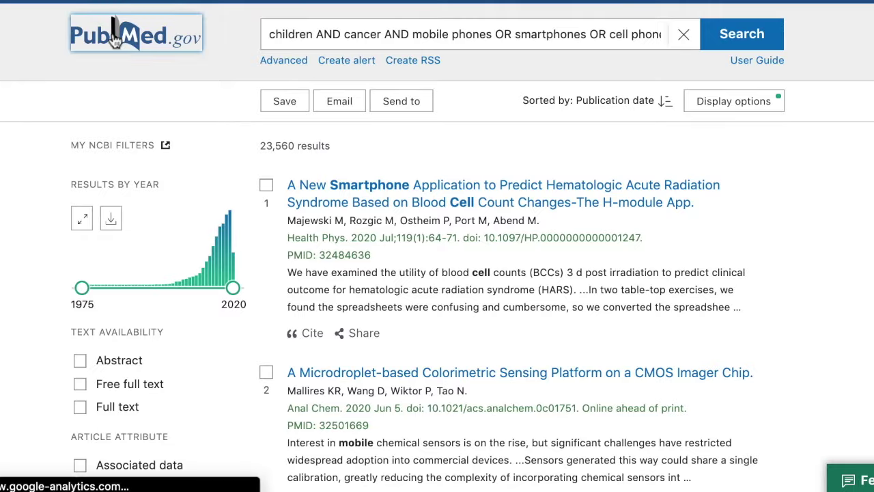
- Return to the PubMed home page with the phone query still in the search box
click(115, 37)
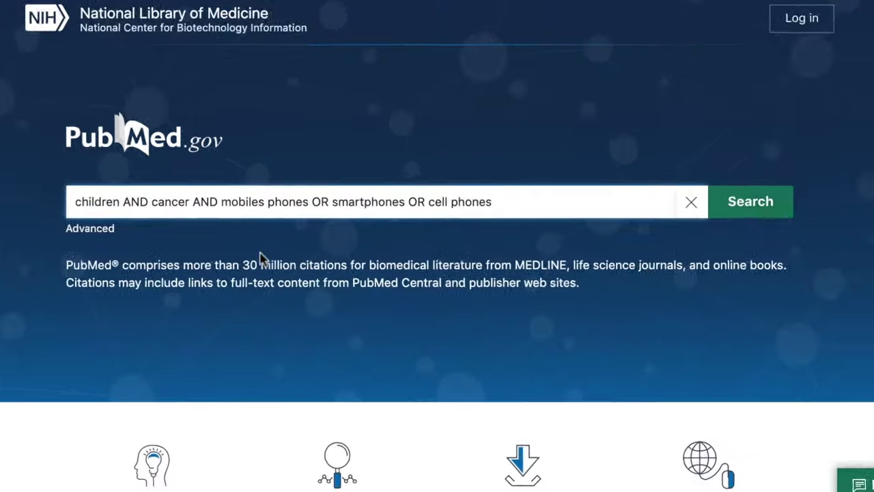
- Wrap mobile phones OR smartphones OR cell phones in parentheses and rerun, narrowing results to 262
click(203, 192)
text(()
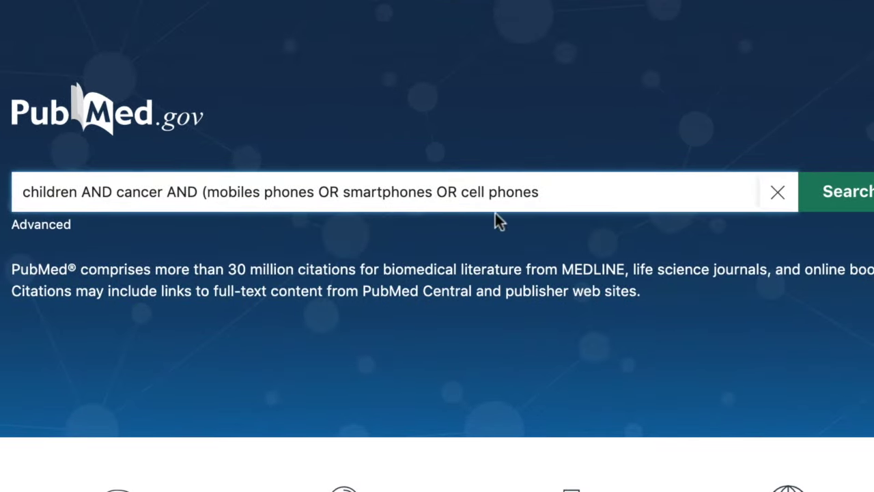
click(539, 192)
text())
click(719, 342)
click(863, 209)
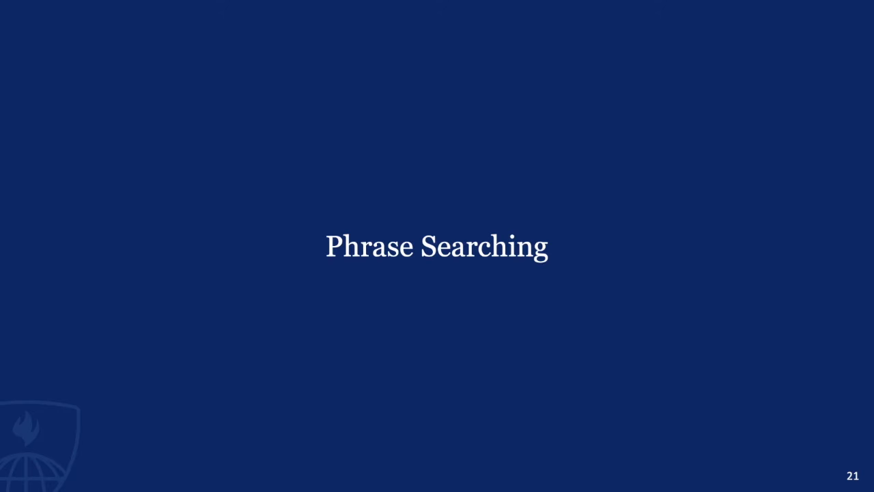
key(Right)
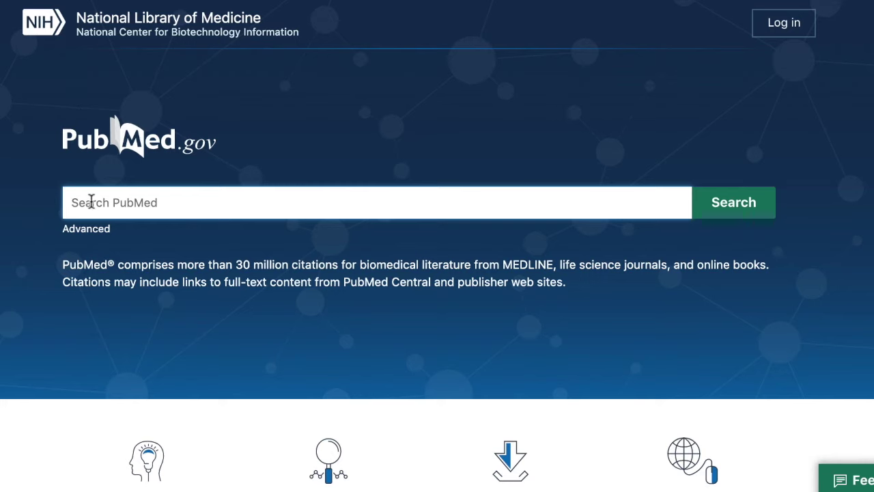
- Search PubMed for cell towers without quotes and open the top Skin Cell Heterogeneity article
text(cell towers)
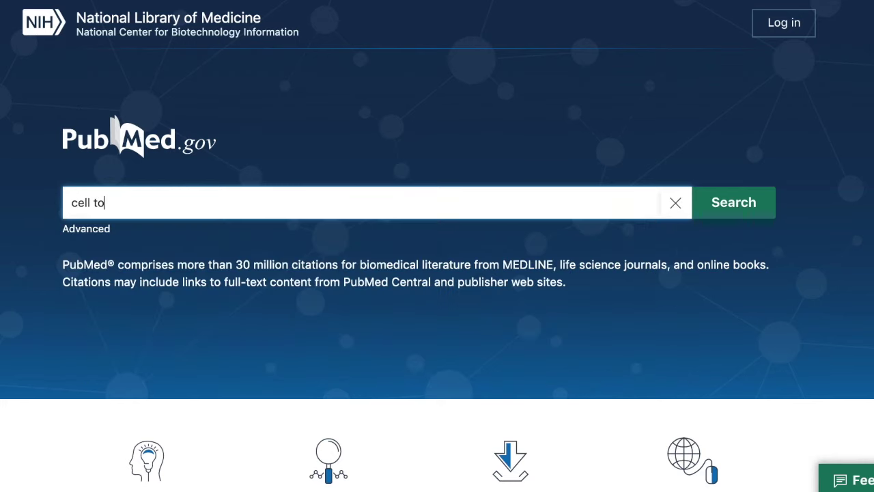
click(716, 213)
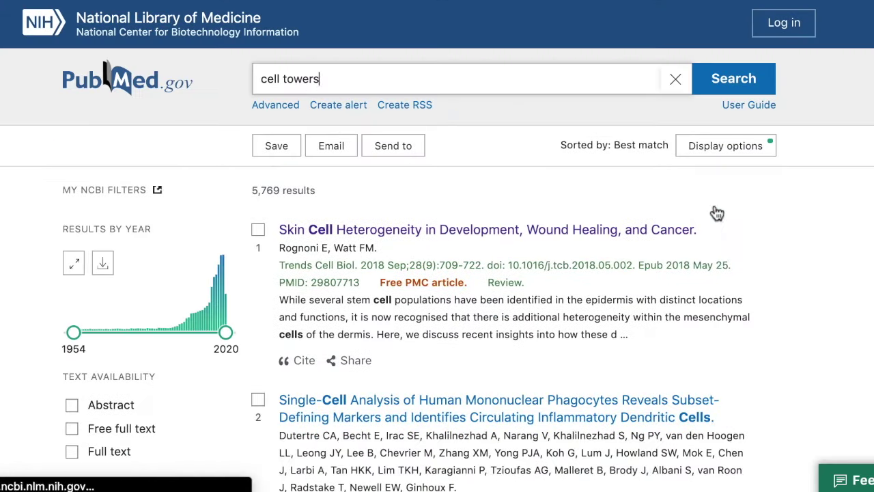
scroll(236, 245, down, 1)
click(319, 196)
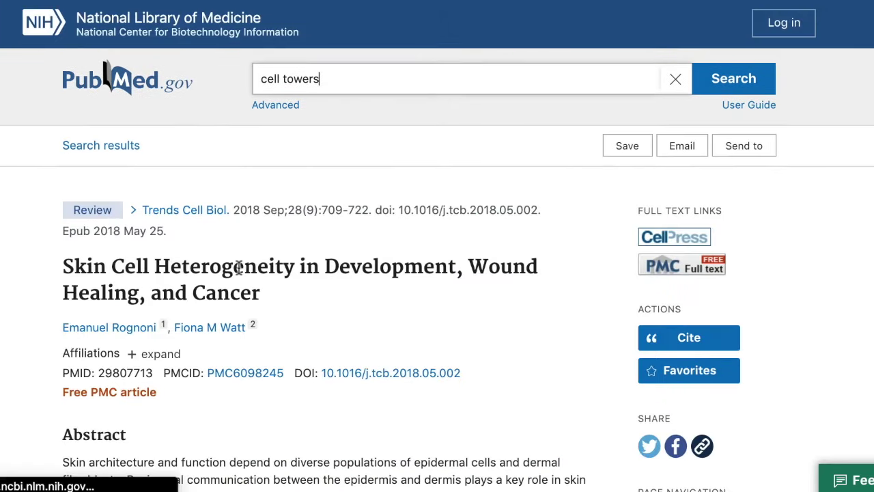
scroll(239, 267, down, 3)
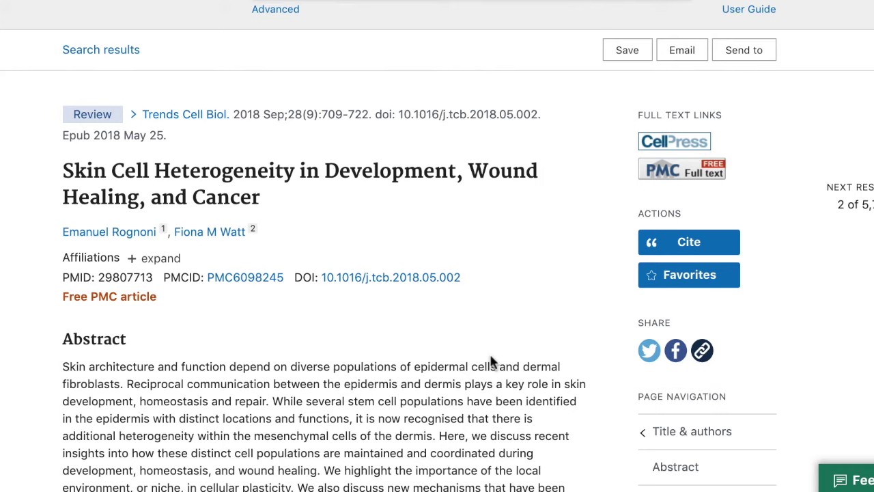
- In Advanced search History, expand search #36's details to see cell AND tower split apart
click(273, 8)
scroll(198, 342, down, 1)
click(203, 408)
scroll(116, 423, down, 2)
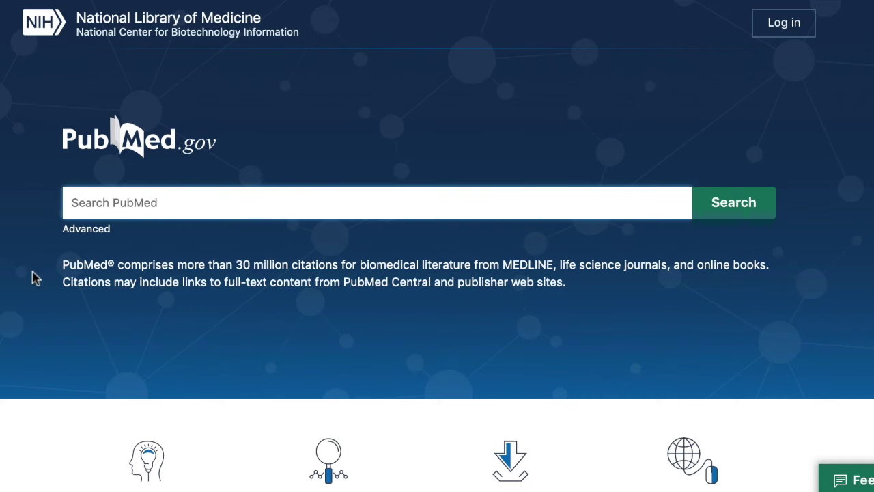
- Search PubMed for "cell towers" in quotes, then move to the Single Words slide
text("cell towers")
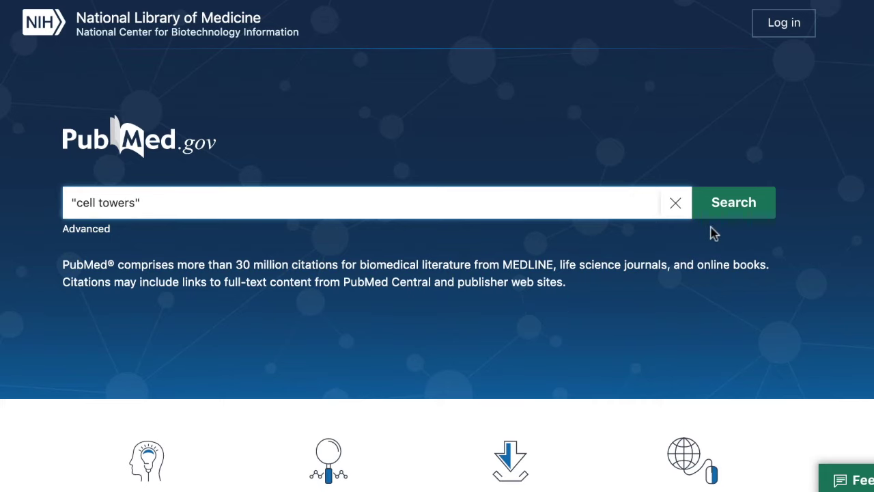
click(731, 202)
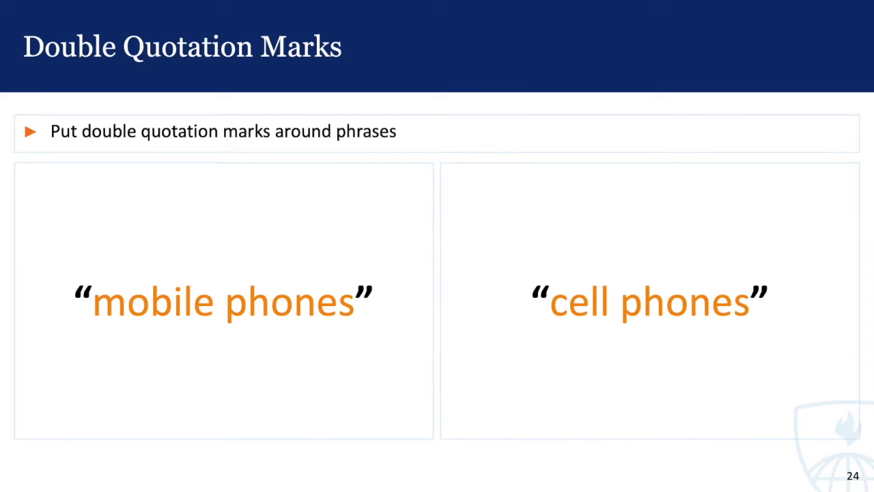
key(Right)
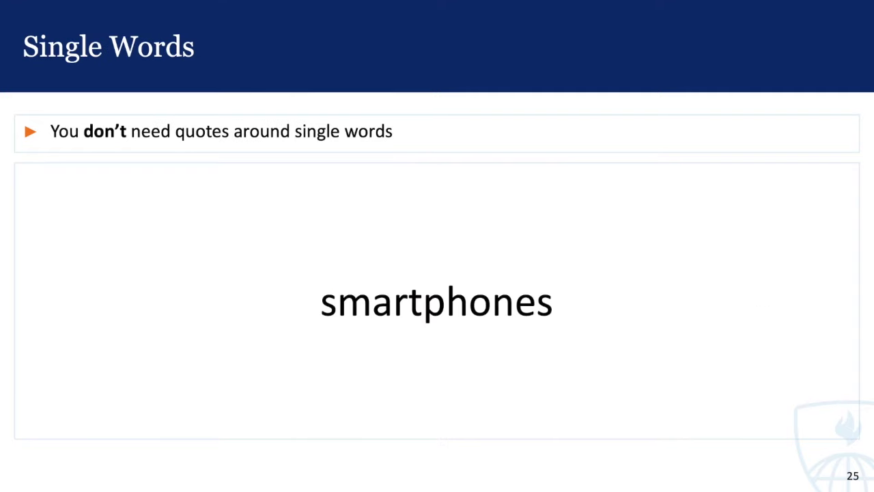